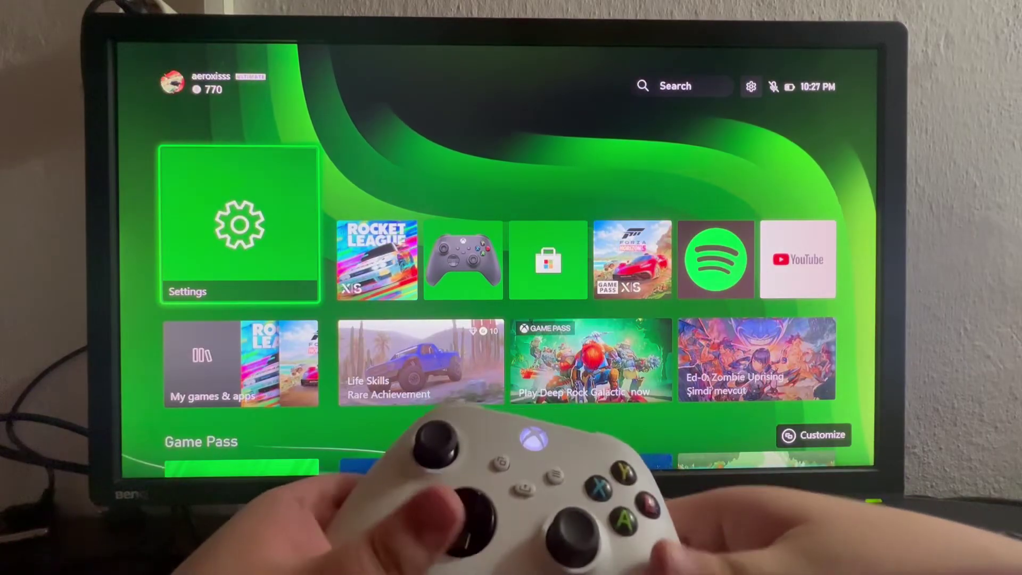
Launch the Settings app from the Apps list in My games & apps
{"action": "key", "text": "Down"}
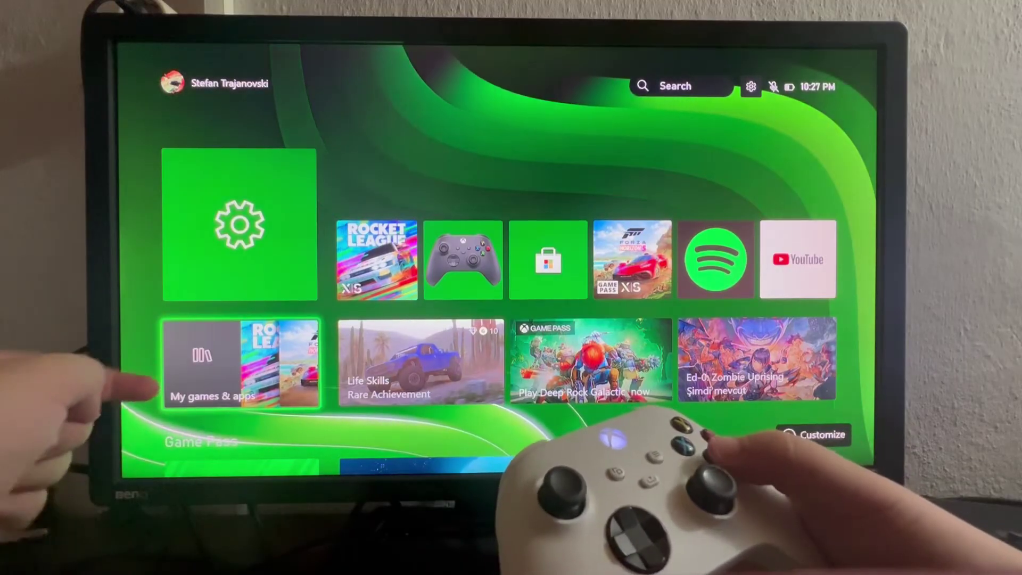
{"action": "key", "text": "Return"}
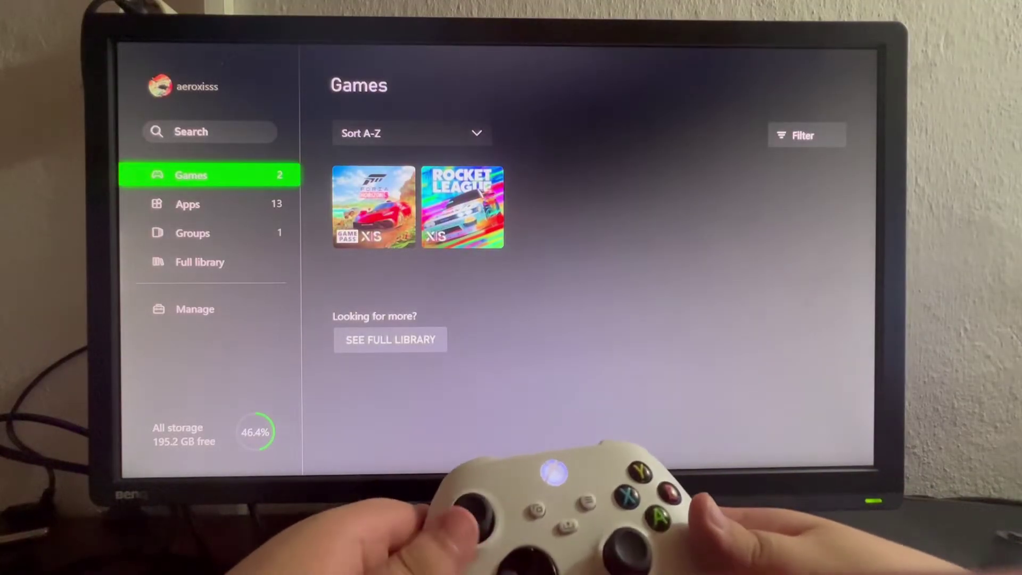
{"action": "key", "text": "Down"}
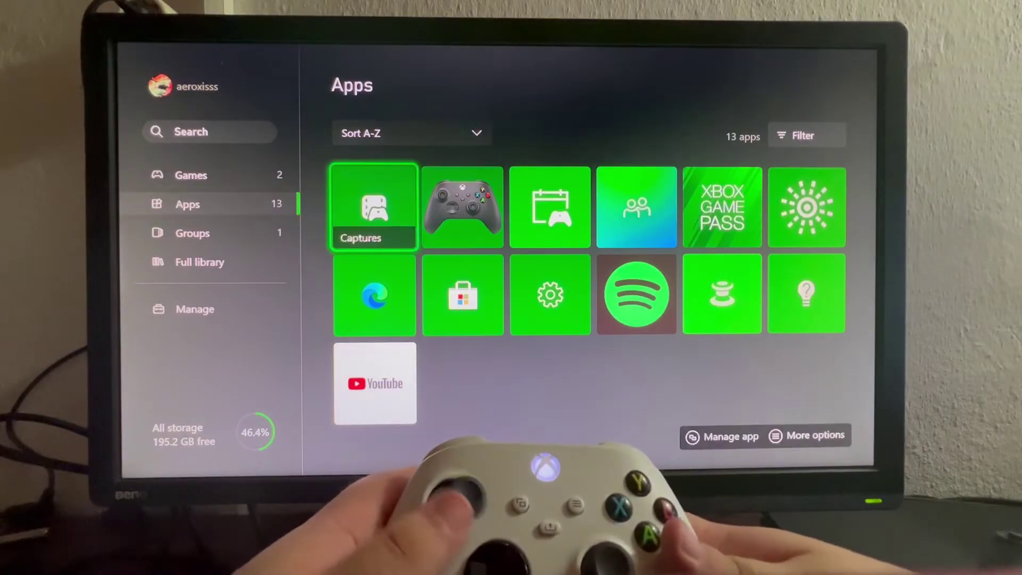
{"action": "key", "text": "Right"}
{"action": "key", "text": "Right"}
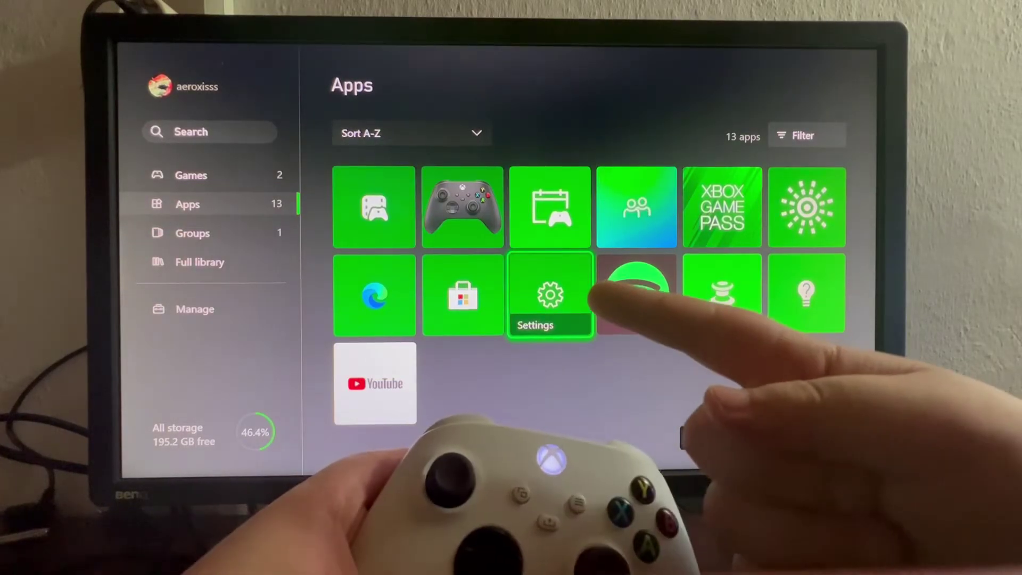
{"action": "key", "text": "Return"}
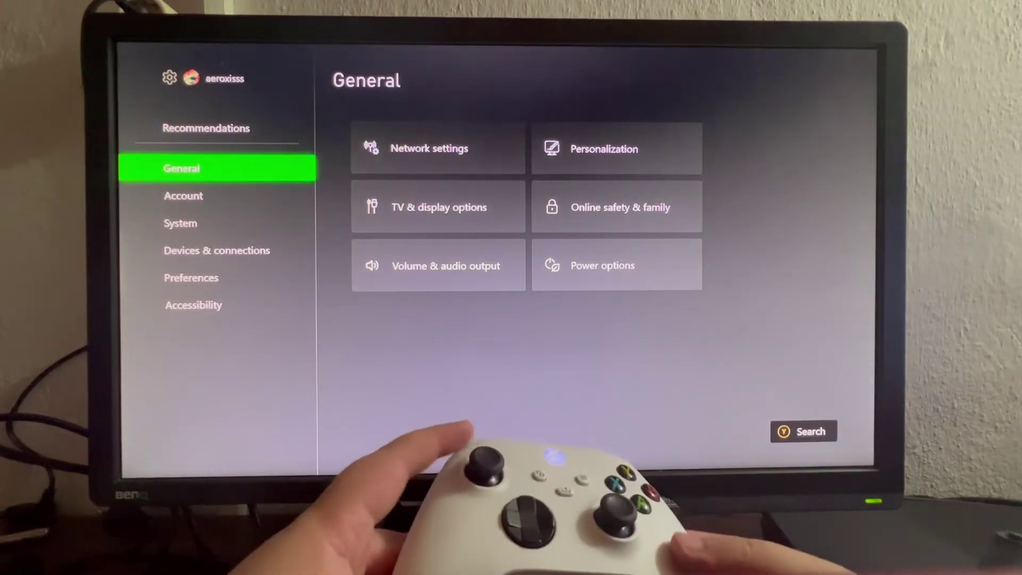
Open Family settings from the Account section to reach its 6-digit PIN prompt
{"action": "key", "text": "Down"}
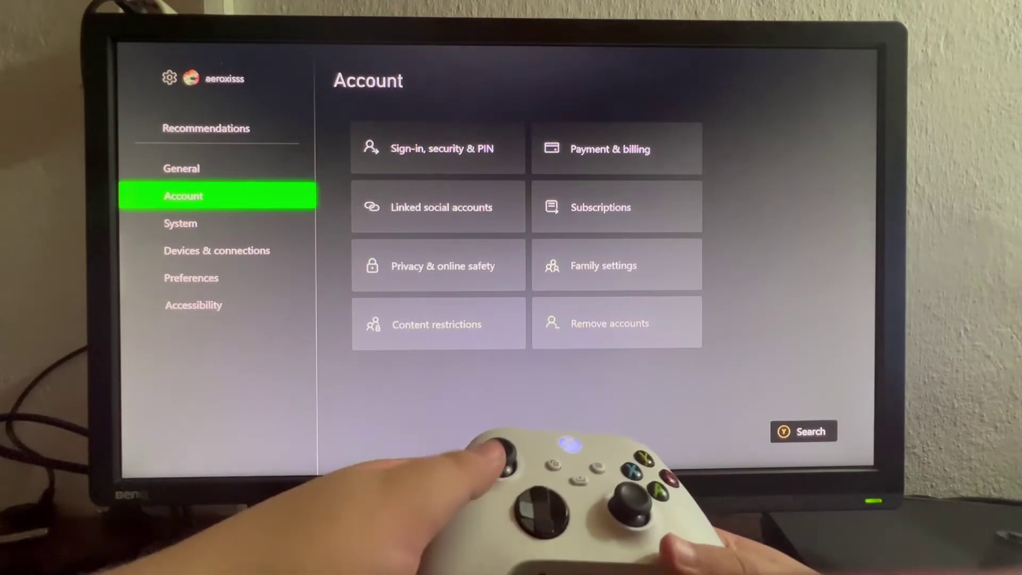
{"action": "key", "text": "Right"}
{"action": "key", "text": "Right"}
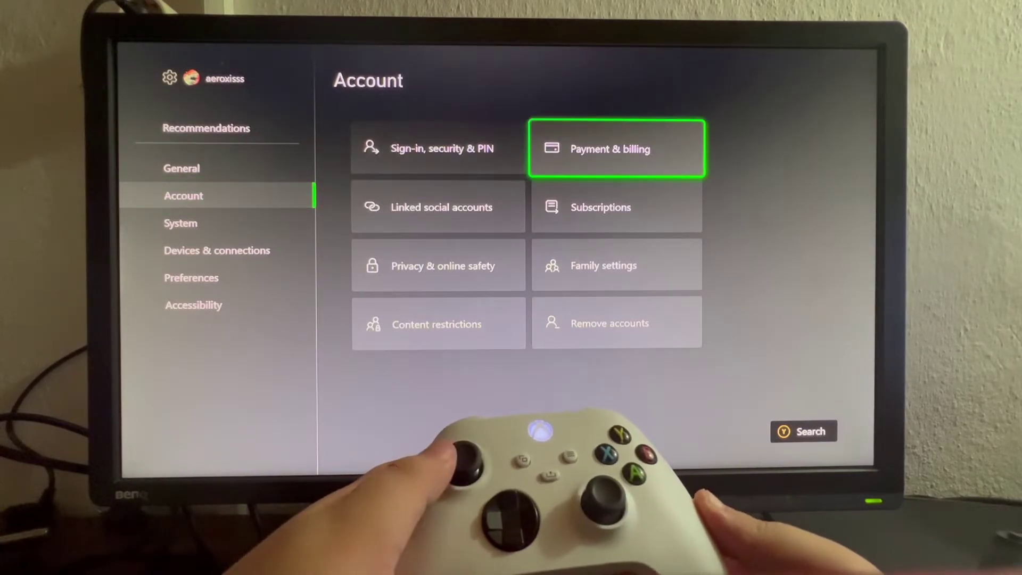
{"action": "key", "text": "Down"}
{"action": "key", "text": "Down"}
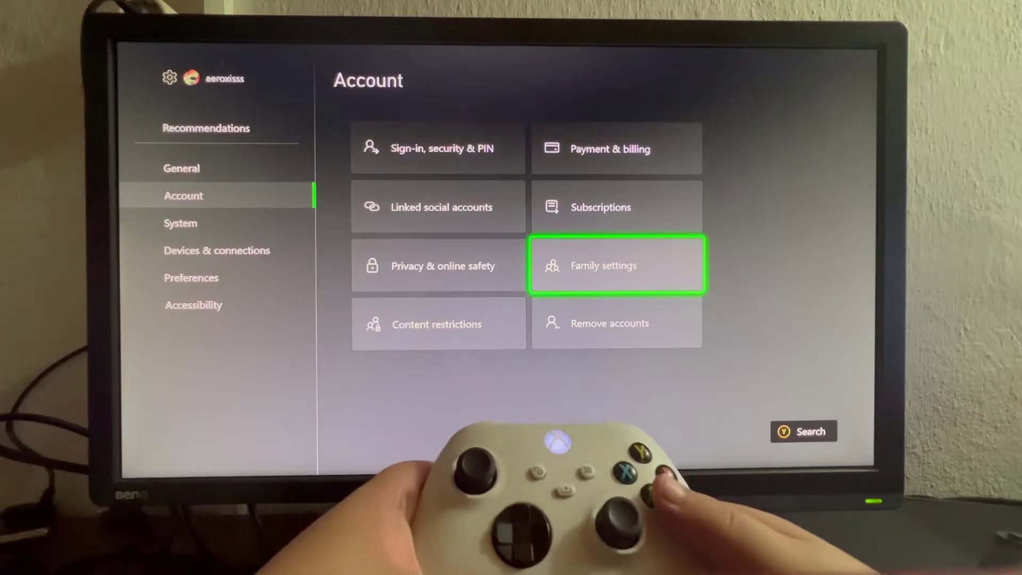
{"action": "key", "text": "Return"}
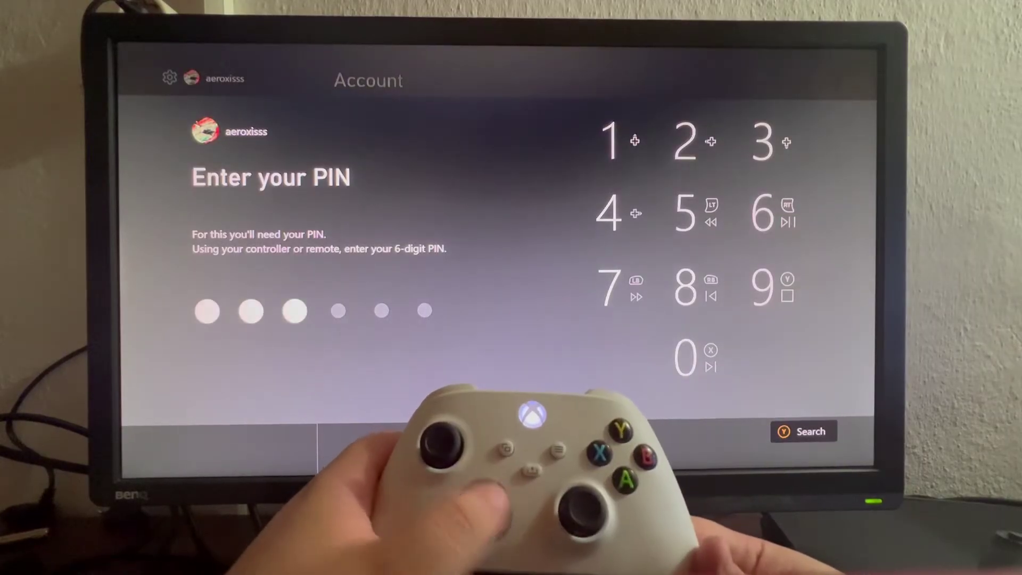
Enter the last PIN digit to unlock Family settings
{"action": "key", "text": "1"}
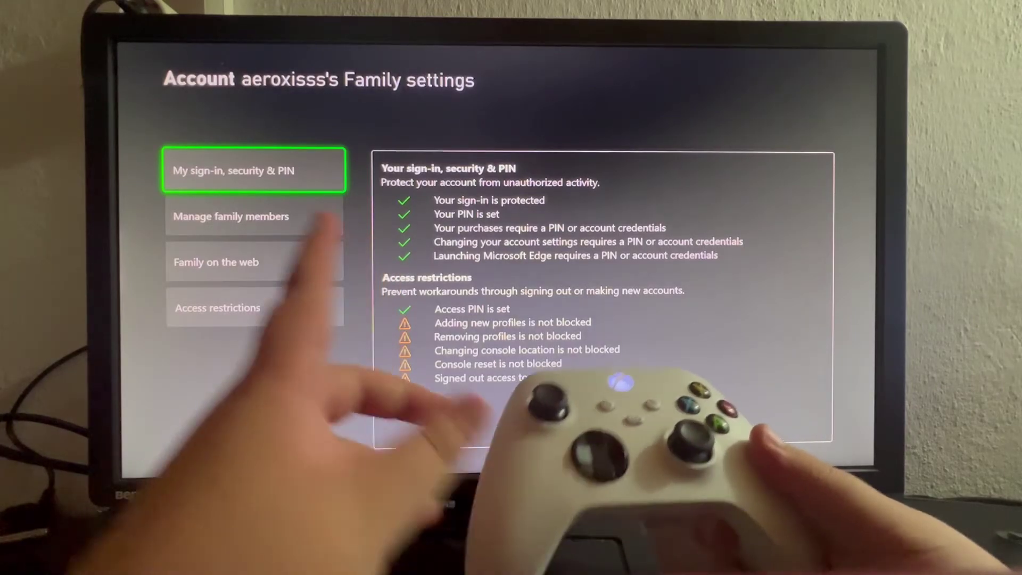
Set the sign-in and security preference to No barriers
{"action": "key", "text": "Return"}
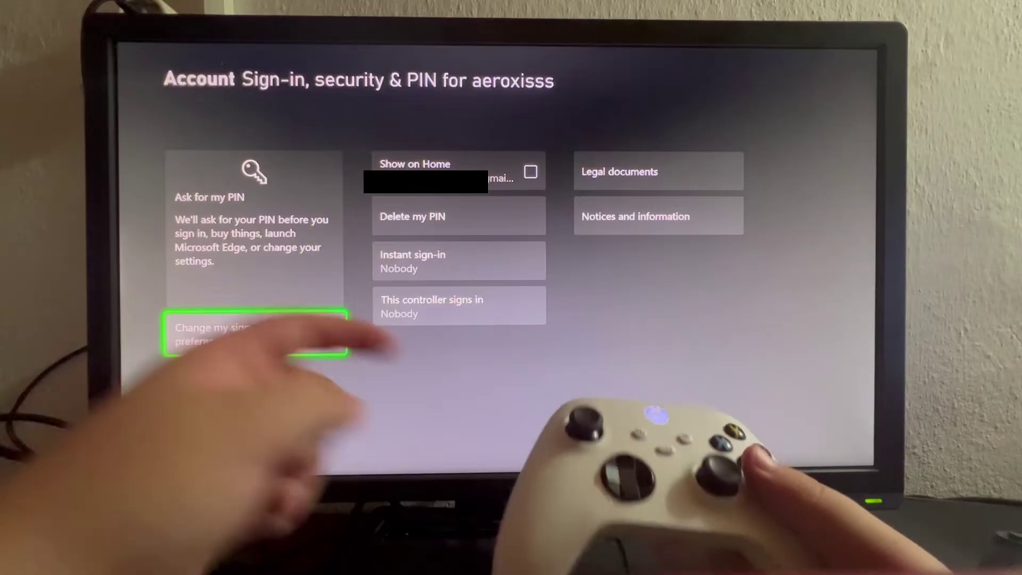
{"action": "key", "text": "Return"}
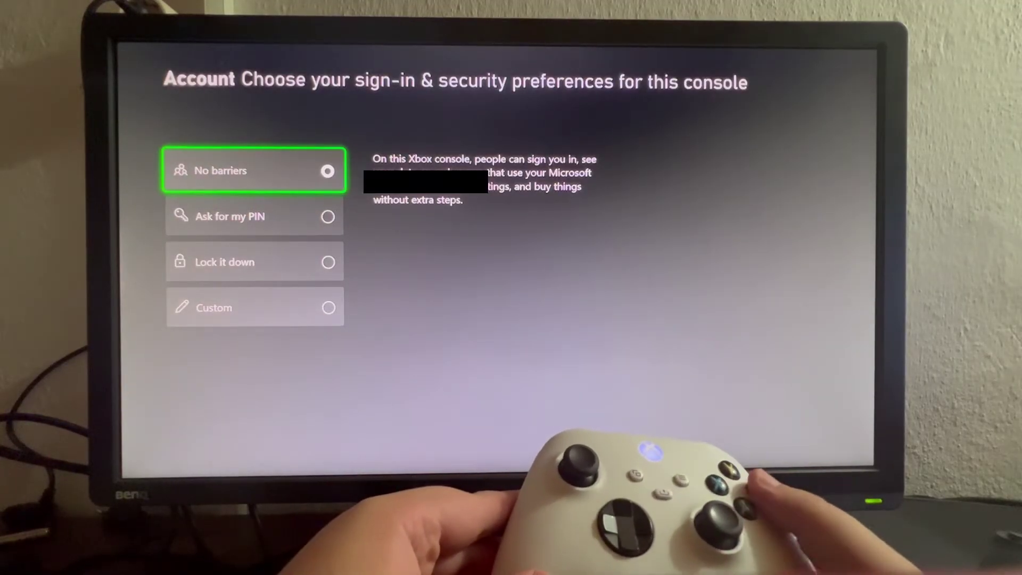
{"action": "key", "text": "Return"}
Delete the account PIN and return to the Family settings overview
{"action": "key", "text": "Right"}
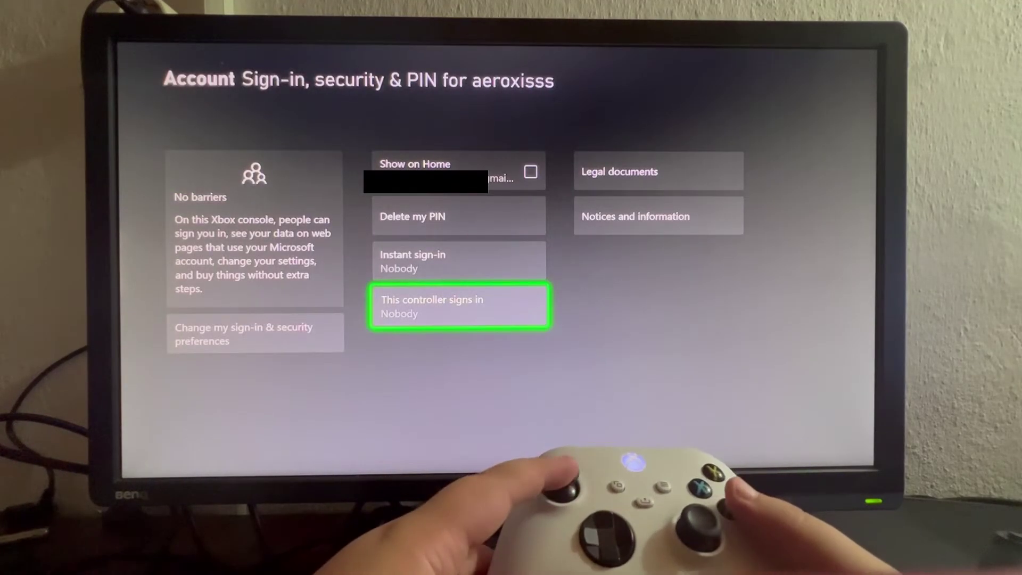
{"action": "key", "text": "Up"}
{"action": "key", "text": "Up"}
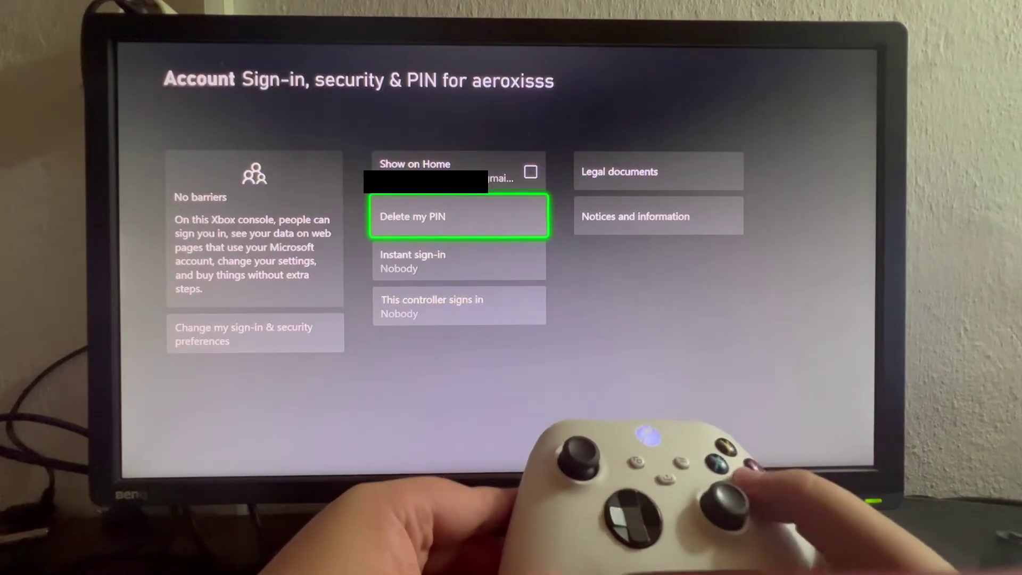
{"action": "key", "text": "Return"}
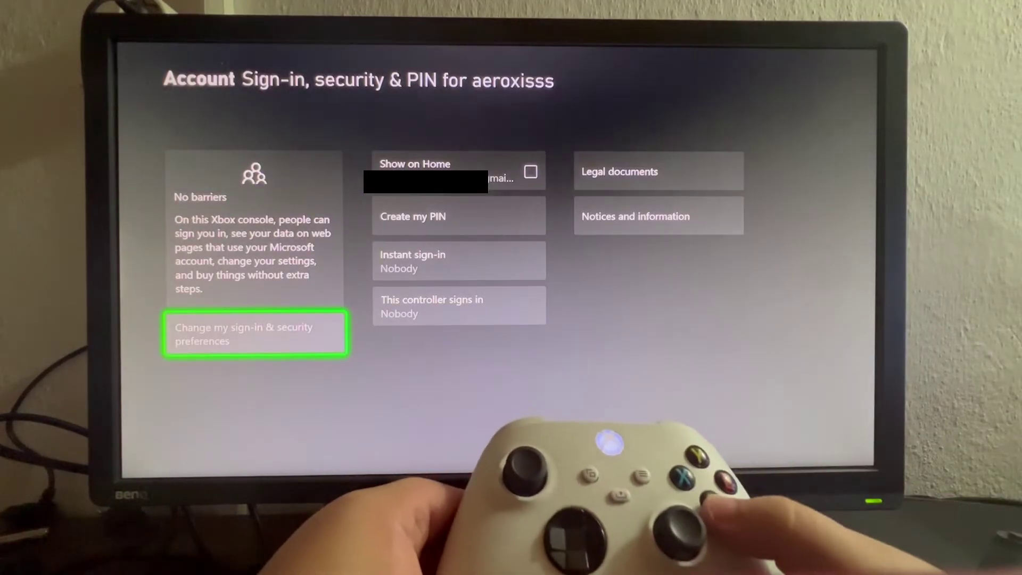
{"action": "key", "text": "Return"}
{"action": "key", "text": "Escape"}
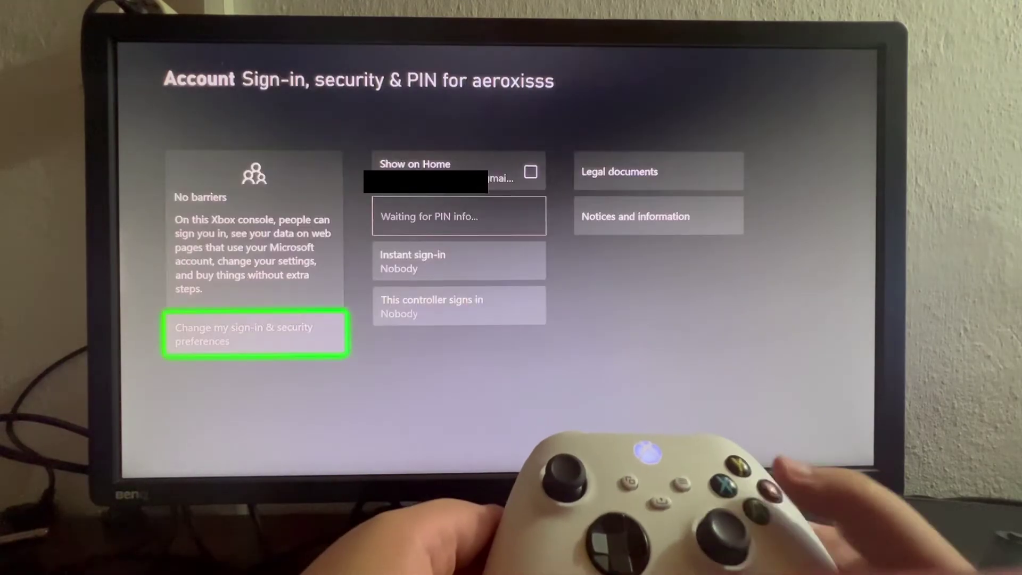
{"action": "key", "text": "Escape"}
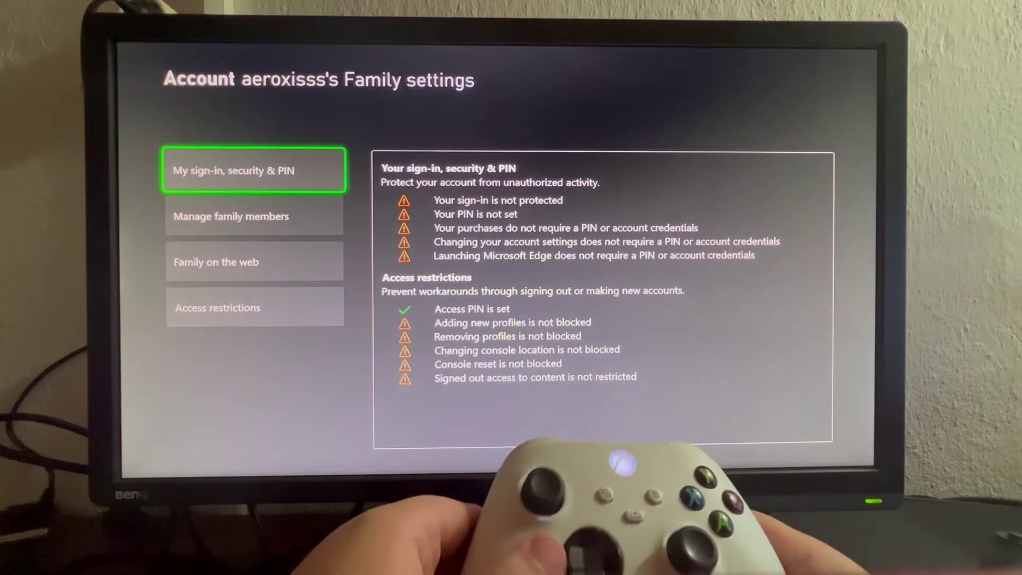
Open Access restrictions, review its permissions, then open Access to content & apps
{"action": "key", "text": "Down"}
{"action": "key", "text": "Down"}
{"action": "key", "text": "Down"}
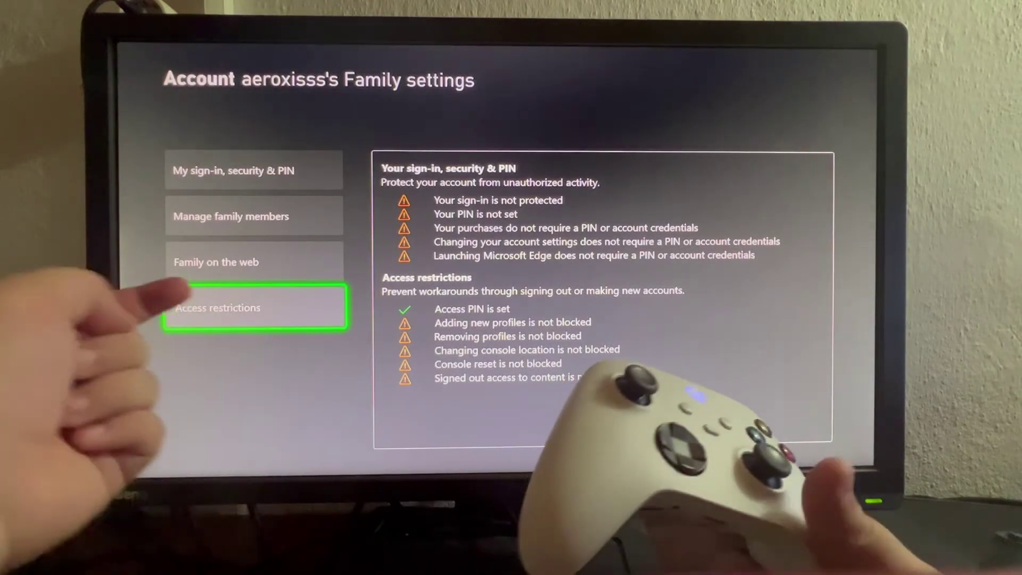
{"action": "key", "text": "Return"}
{"action": "key", "text": "Down"}
{"action": "key", "text": "Down"}
{"action": "key", "text": "Down"}
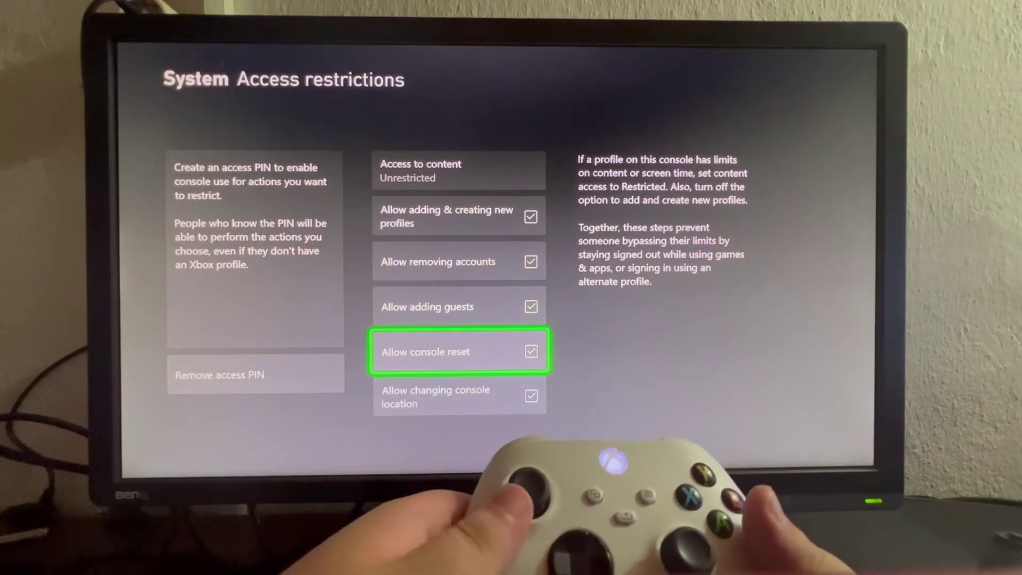
{"action": "key", "text": "Up"}
{"action": "key", "text": "Up"}
{"action": "key", "text": "Up"}
{"action": "key", "text": "Down"}
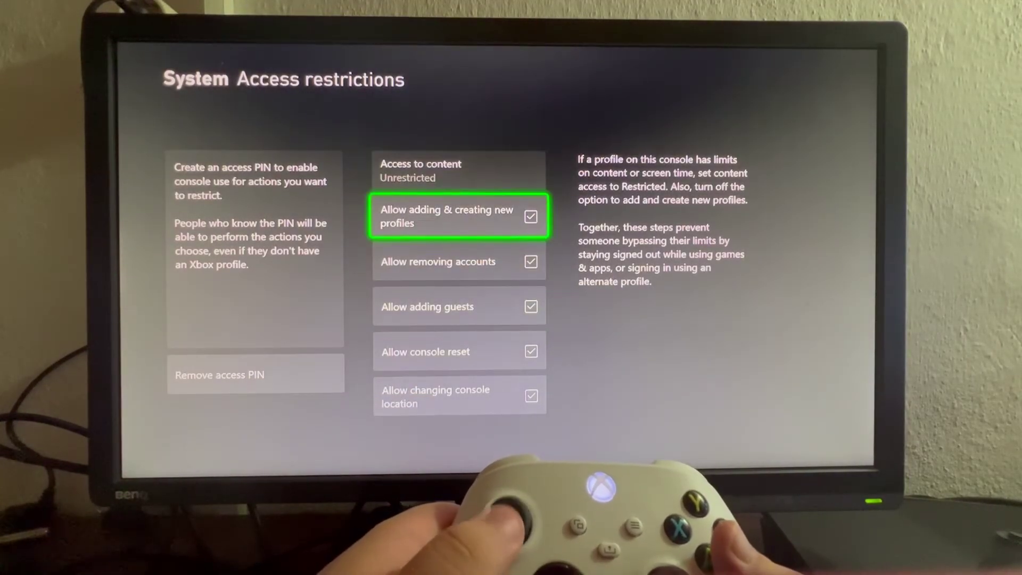
{"action": "key", "text": "Up"}
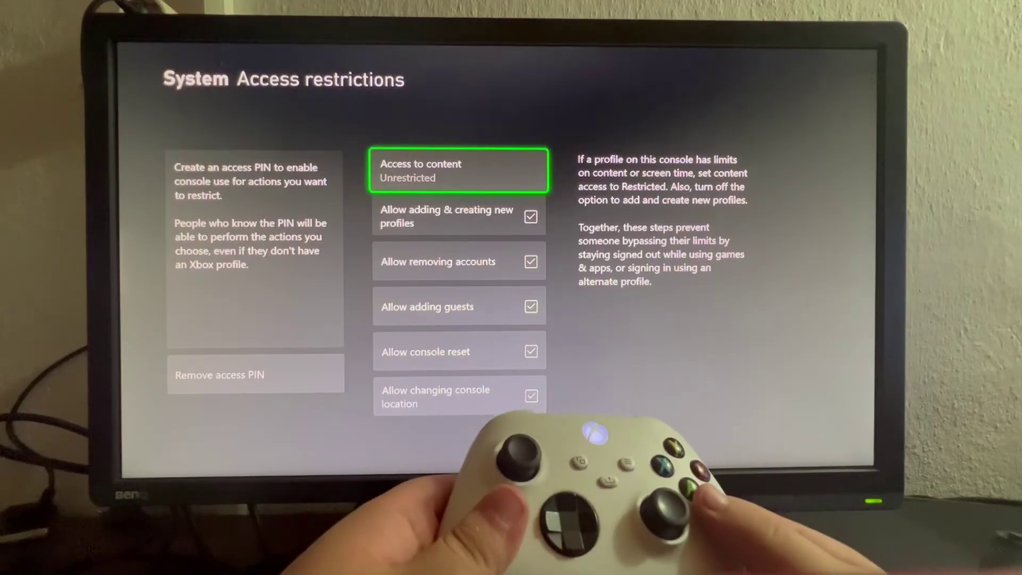
{"action": "key", "text": "Down"}
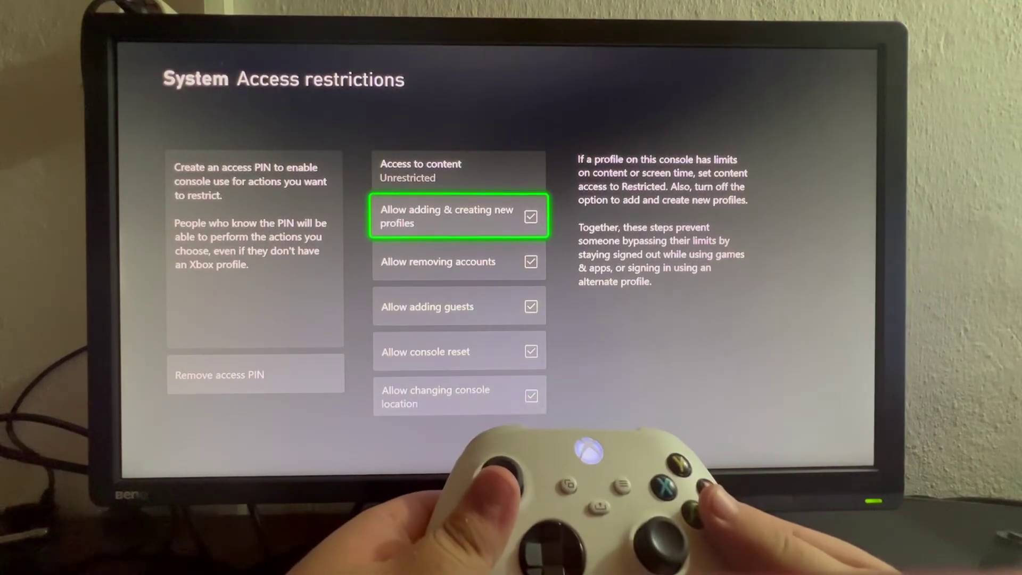
{"action": "key", "text": "Down"}
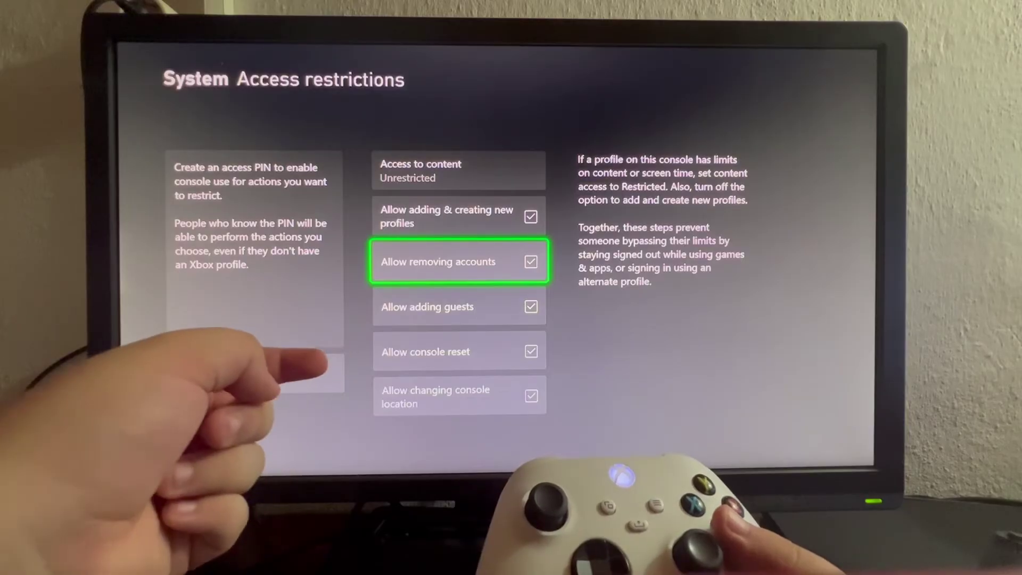
{"action": "key", "text": "Up"}
{"action": "key", "text": "Up"}
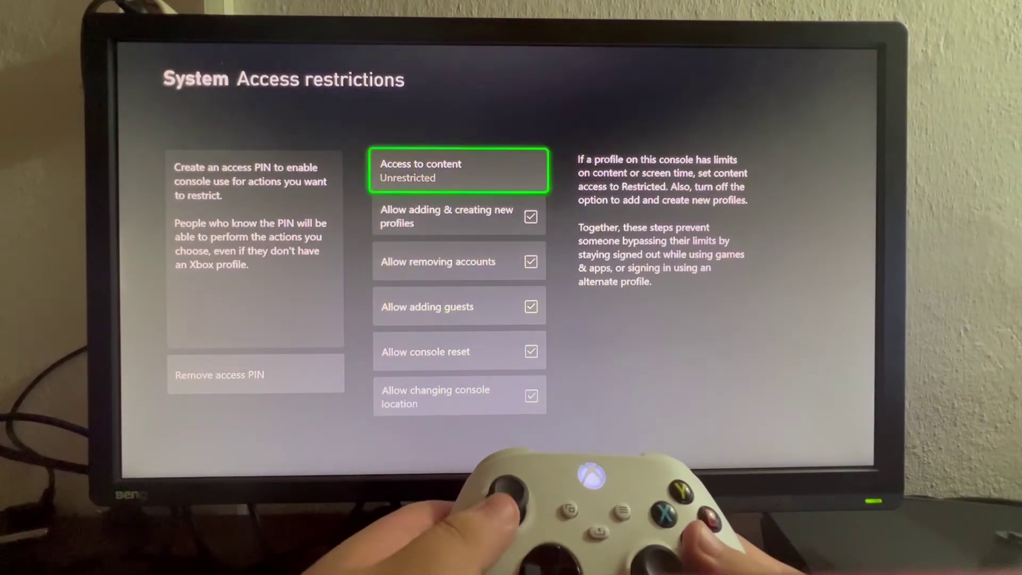
{"action": "key", "text": "Return"}
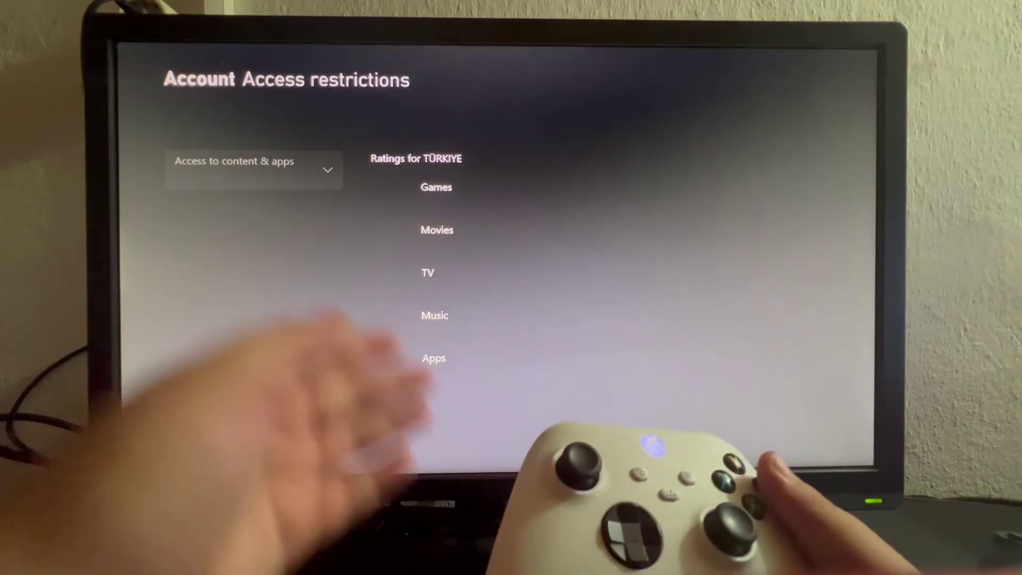
Keep content access at Unrestricted and return to System Access restrictions
{"action": "key", "text": "Return"}
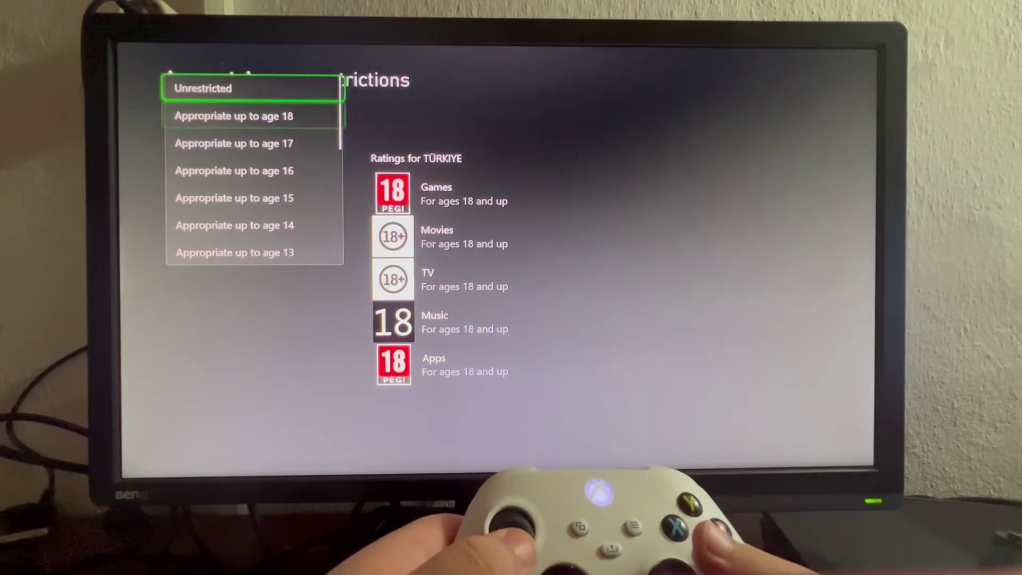
{"action": "key", "text": "Down"}
{"action": "key", "text": "Down"}
{"action": "key", "text": "Down"}
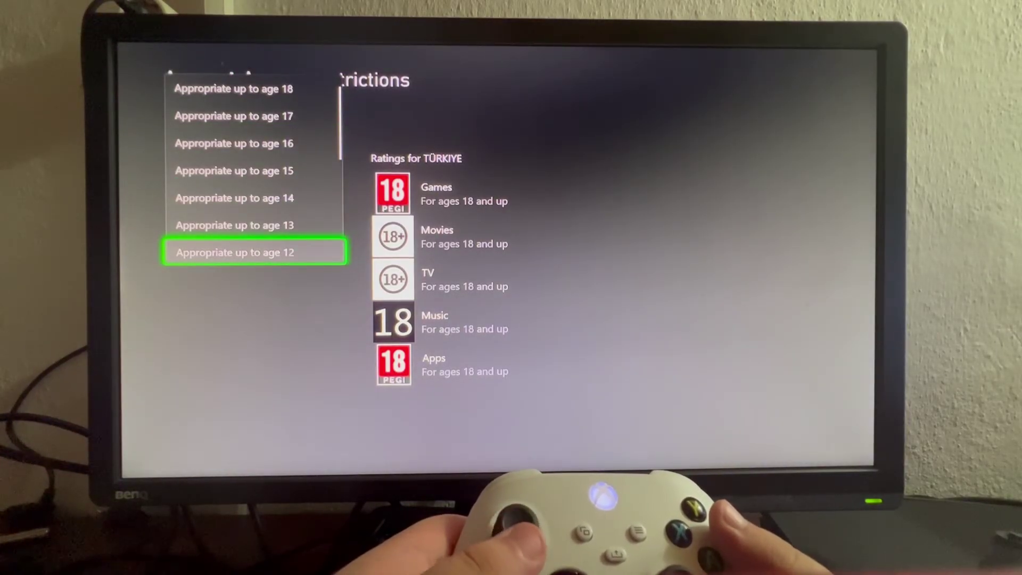
{"action": "key", "text": "Up"}
{"action": "key", "text": "Up"}
{"action": "key", "text": "Up"}
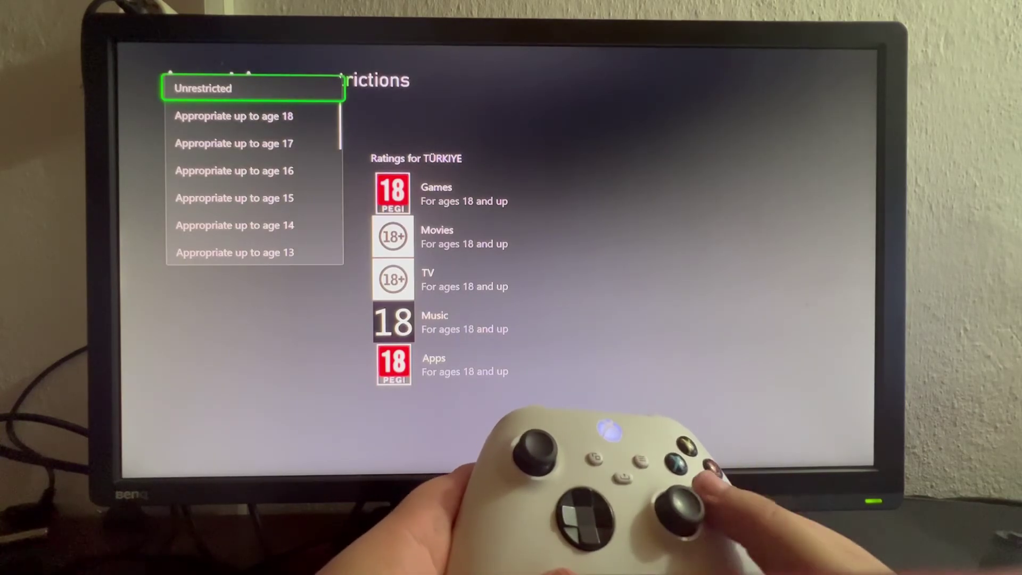
{"action": "key", "text": "Return"}
{"action": "key", "text": "Escape"}
{"action": "key", "text": "Right"}
Remove the console access PIN, then exit Settings
{"action": "key", "text": "Up"}
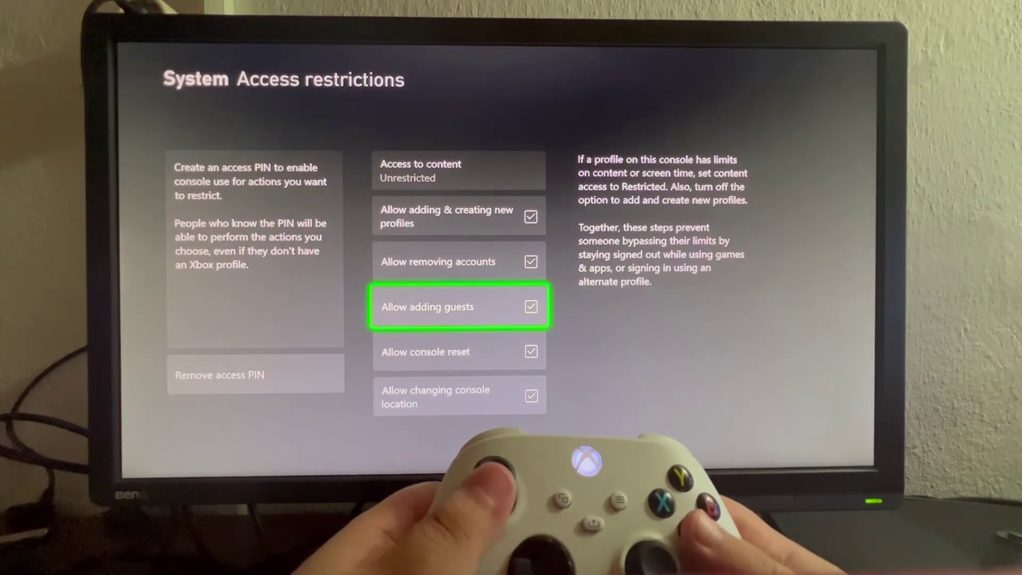
{"action": "key", "text": "Up"}
{"action": "key", "text": "Up"}
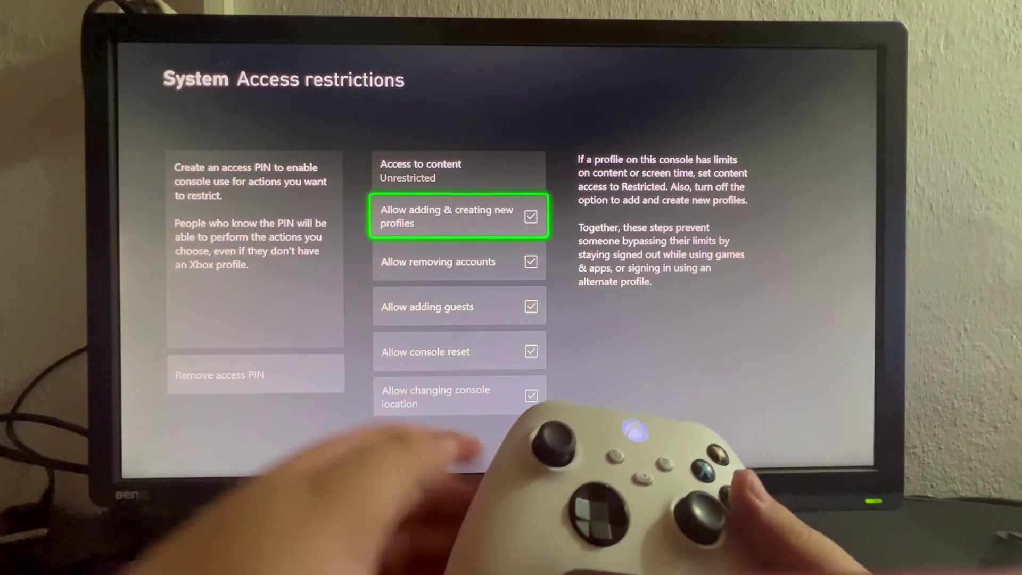
{"action": "key", "text": "Down"}
{"action": "key", "text": "Down"}
{"action": "key", "text": "Left"}
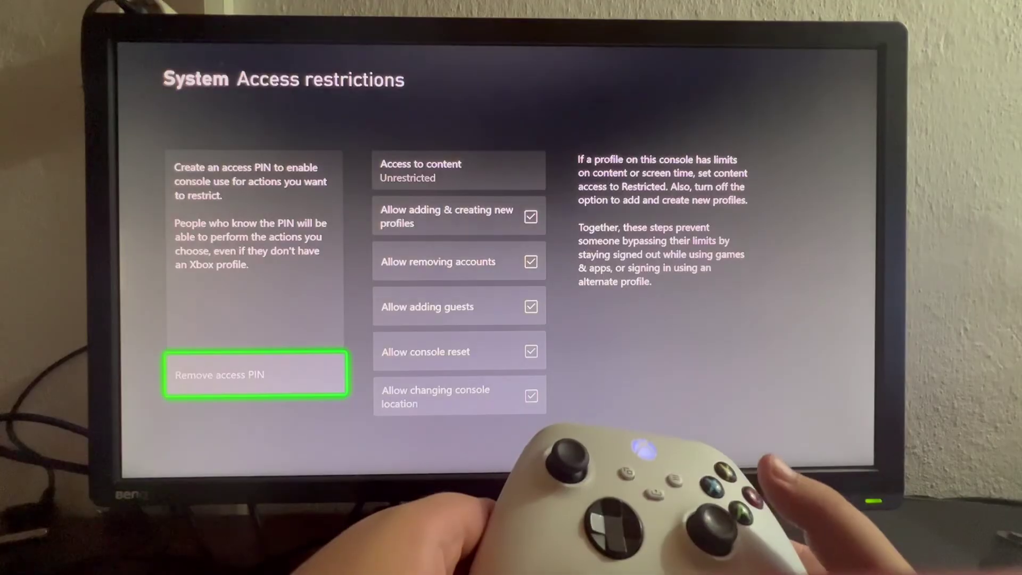
{"action": "key", "text": "Return"}
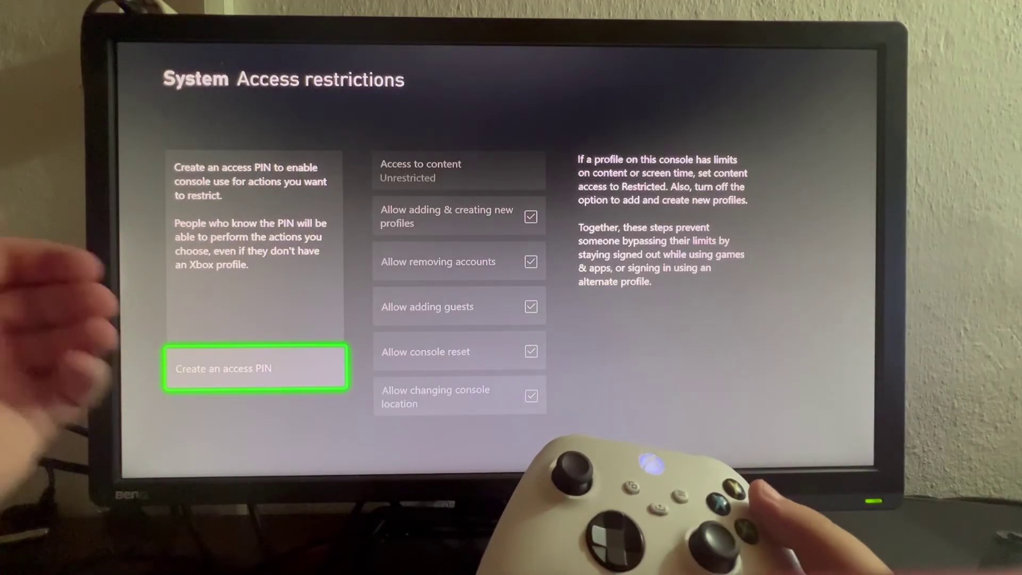
{"action": "key", "text": "Escape"}
{"action": "key", "text": "Escape"}
{"action": "key", "text": "Escape"}
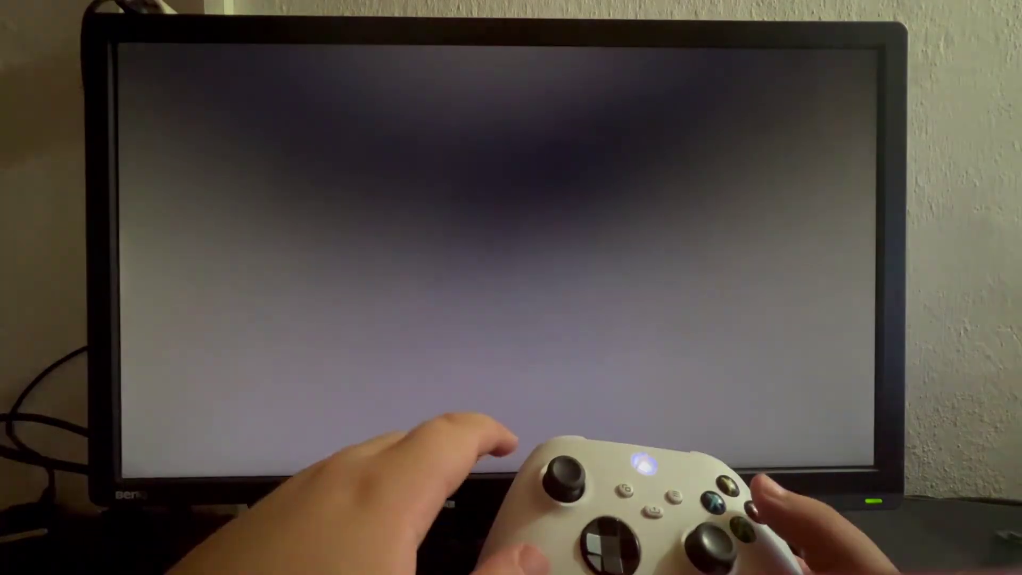
{"action": "key", "text": "Escape"}
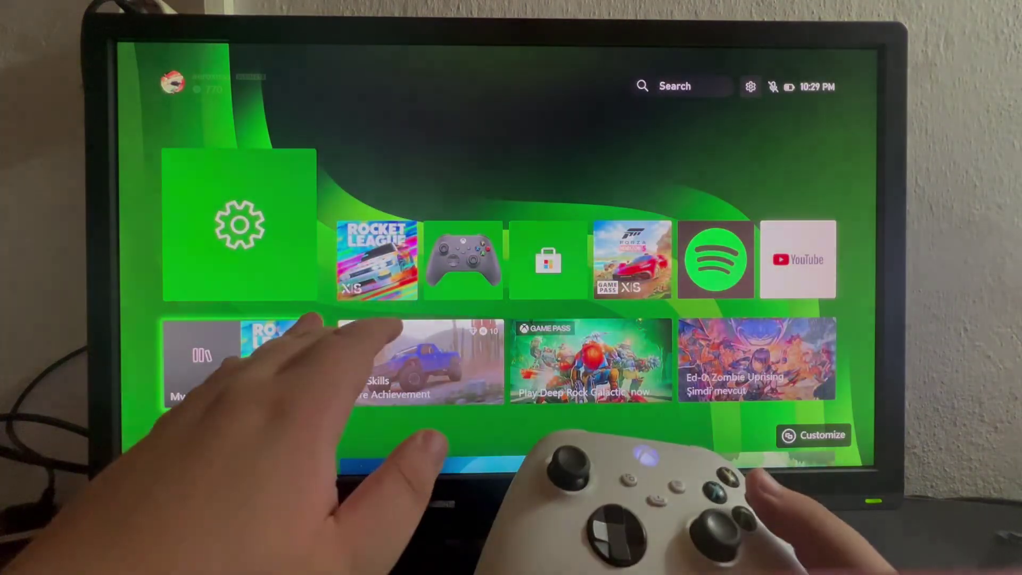